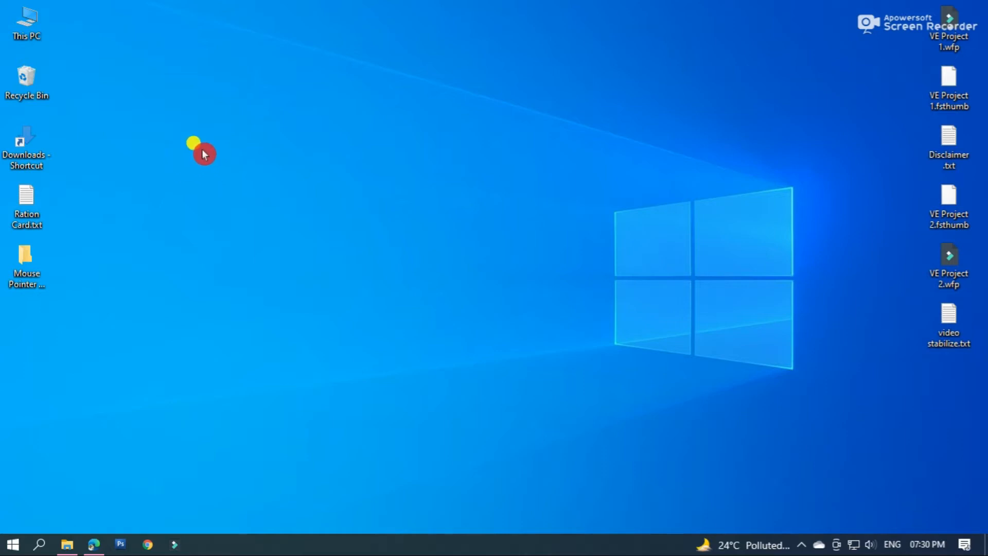
Step: Copy all the cursor files in the desktop's Mouse Pointer Highlight folder and close the folder
double_click(28, 278)
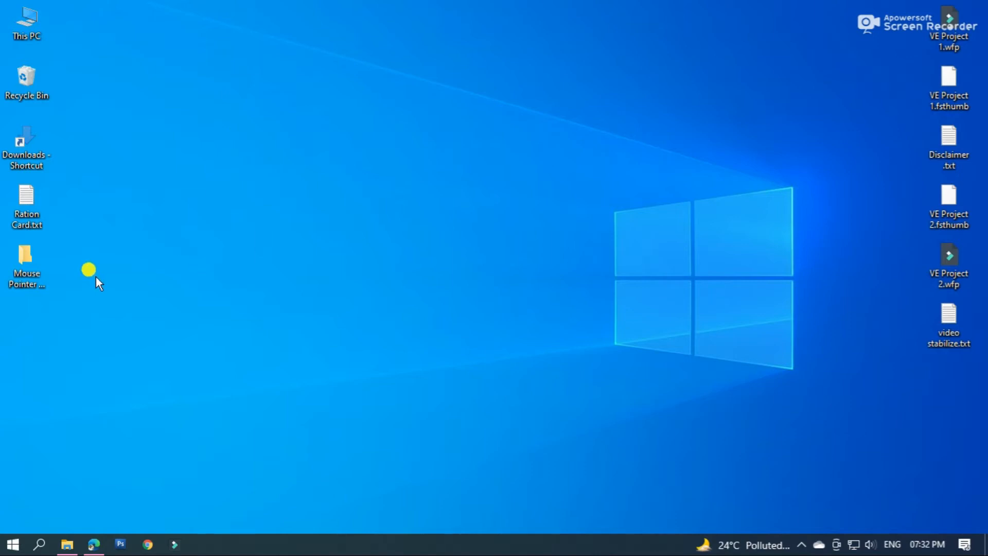
double_click(28, 272)
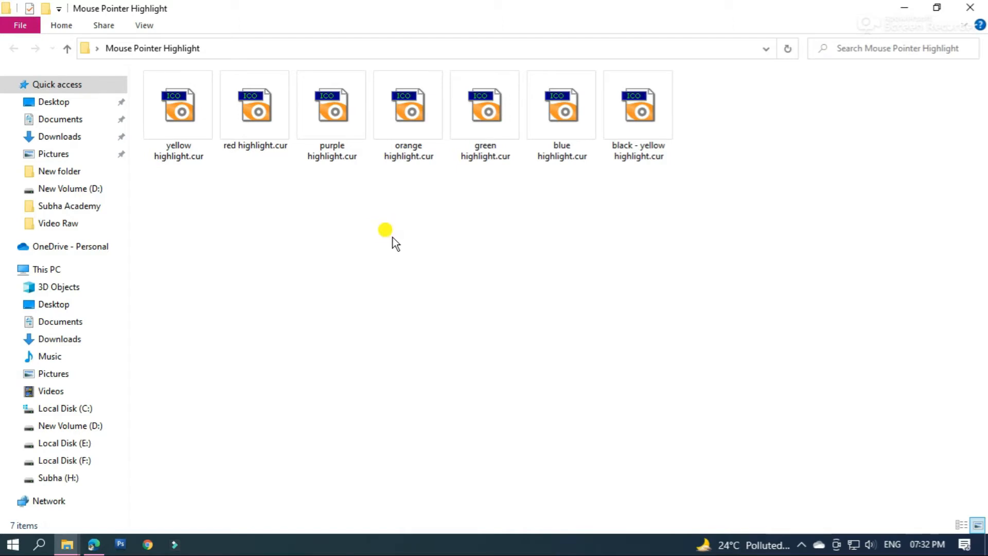
key("ctrl+a")
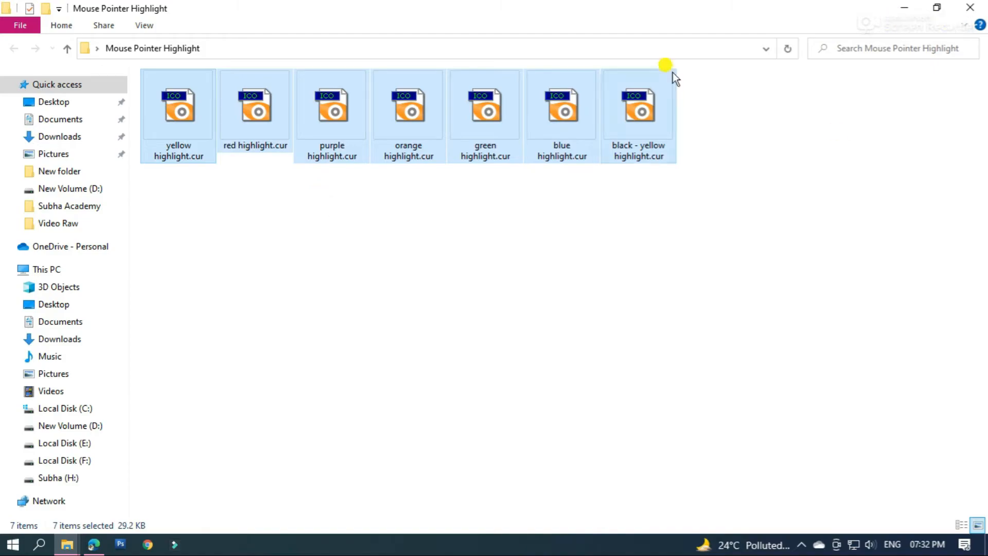
left_click(970, 7)
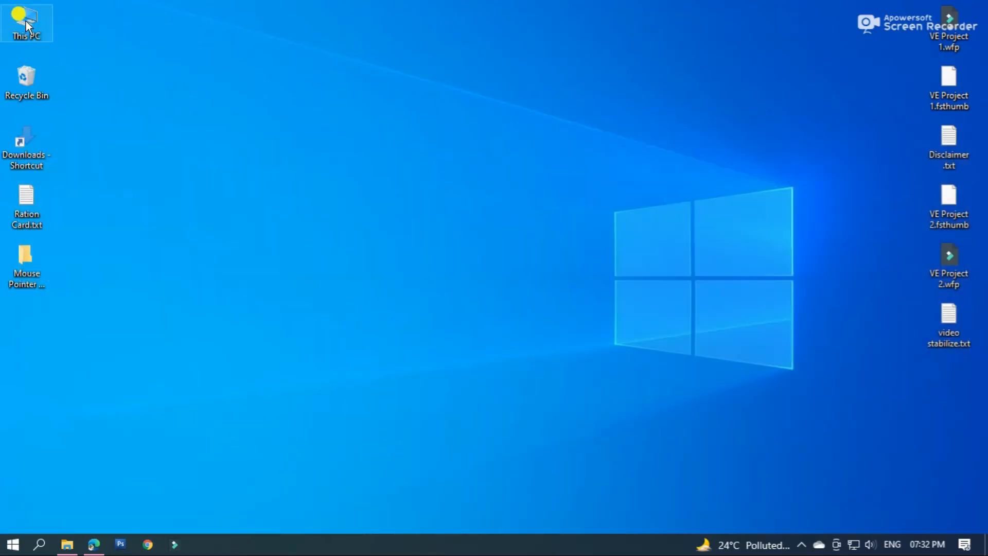
Step: Open the Cursors folder inside the Windows folder on Local Disk (C:)
double_click(26, 21)
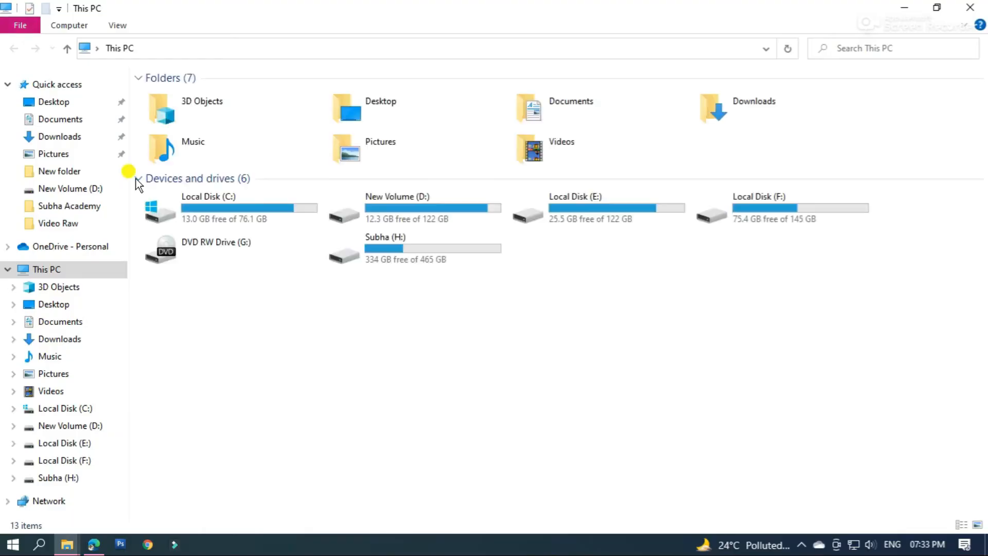
double_click(236, 214)
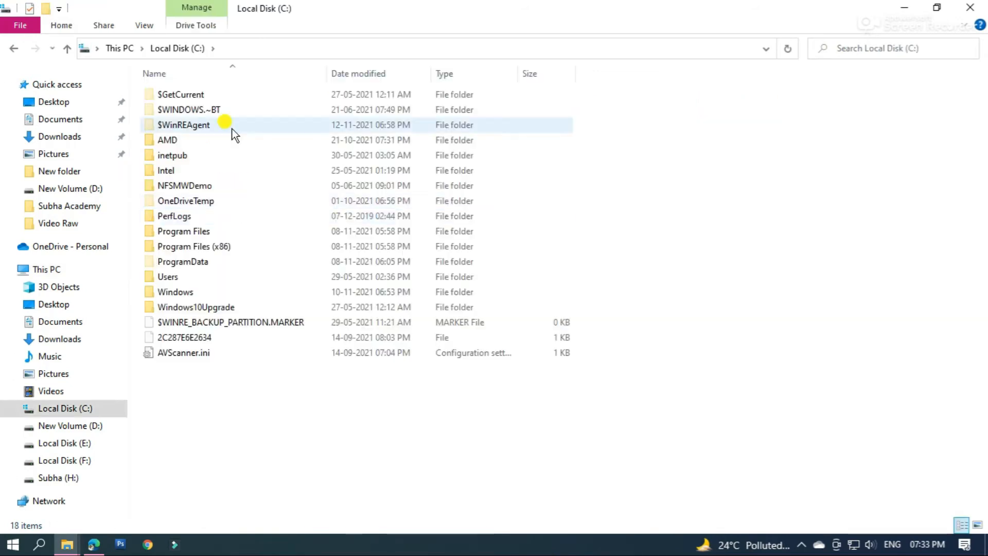
double_click(191, 292)
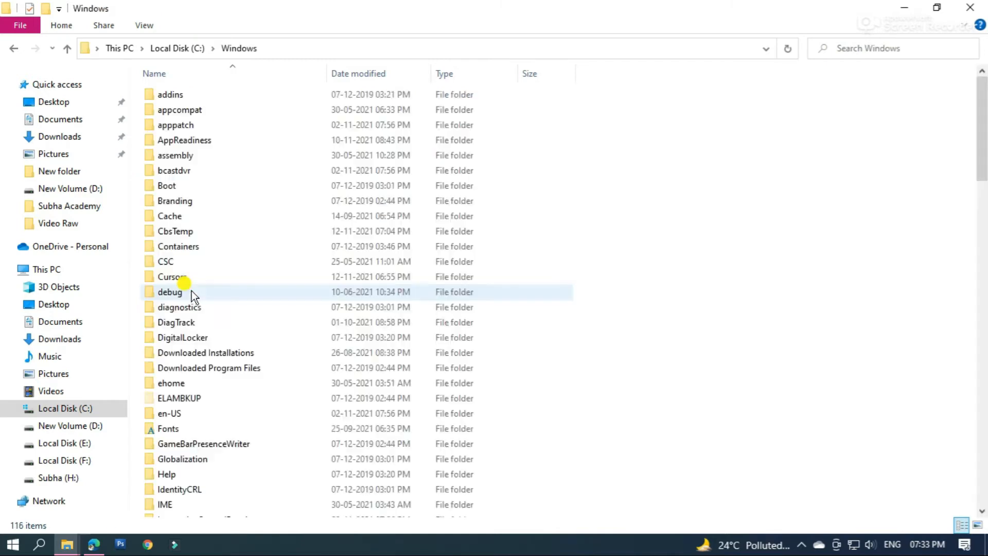
left_click(192, 248)
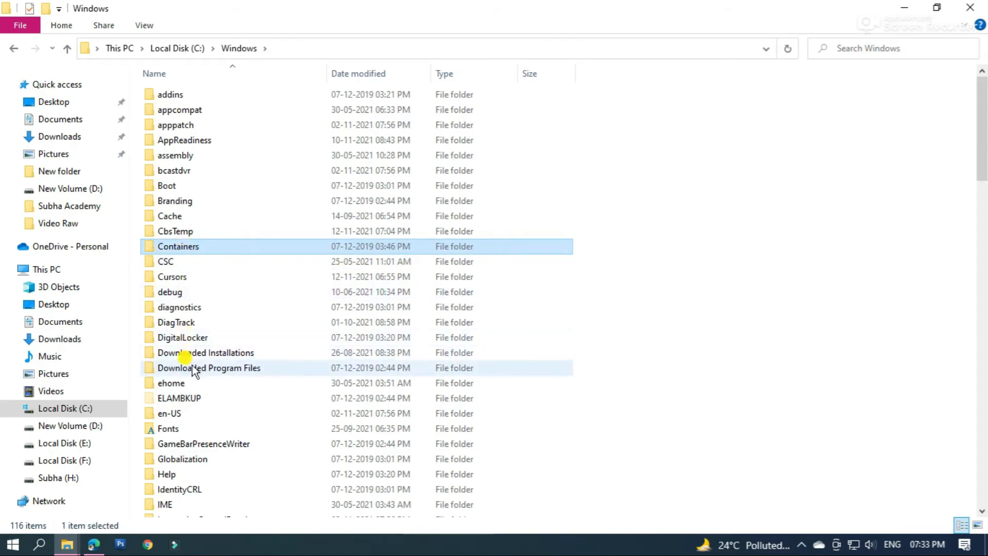
left_click(182, 278)
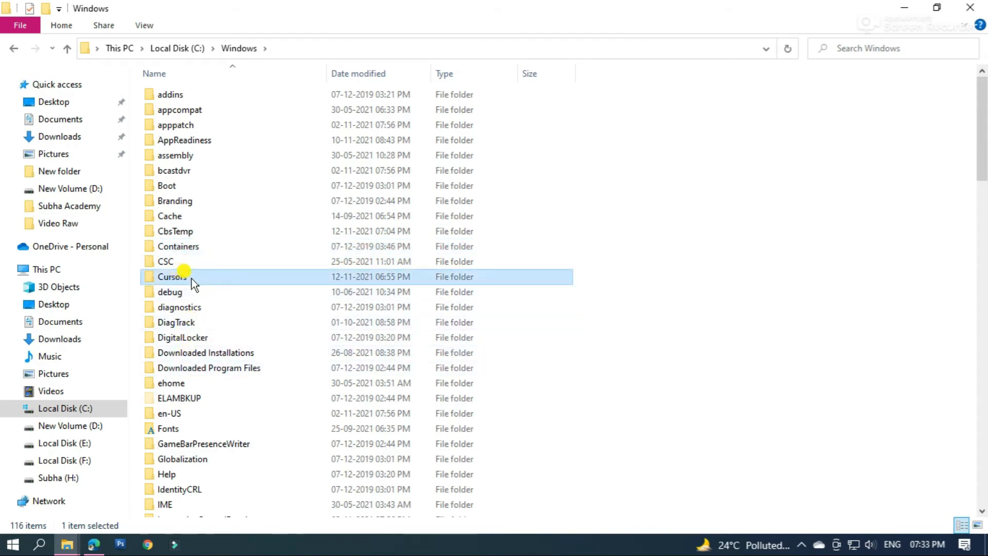
double_click(193, 279)
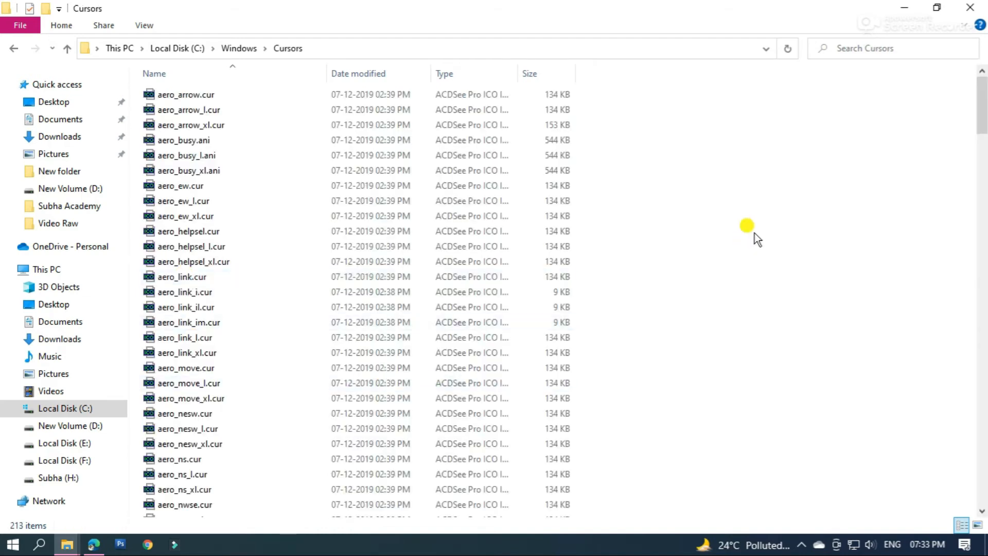
Step: Paste the copied highlight cursors into the Cursors folder, replacing the files with the same names, and close the folder
right_click(770, 170)
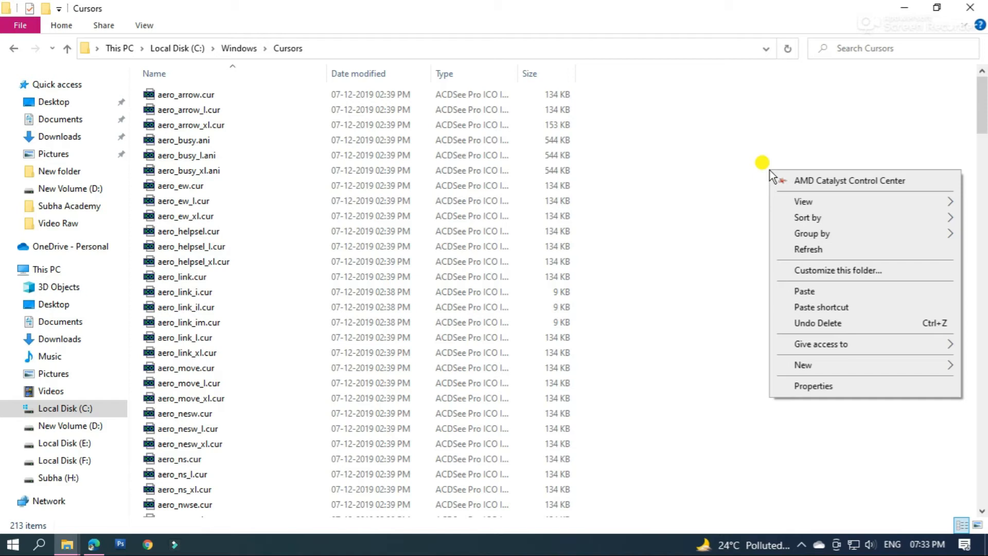
left_click(817, 293)
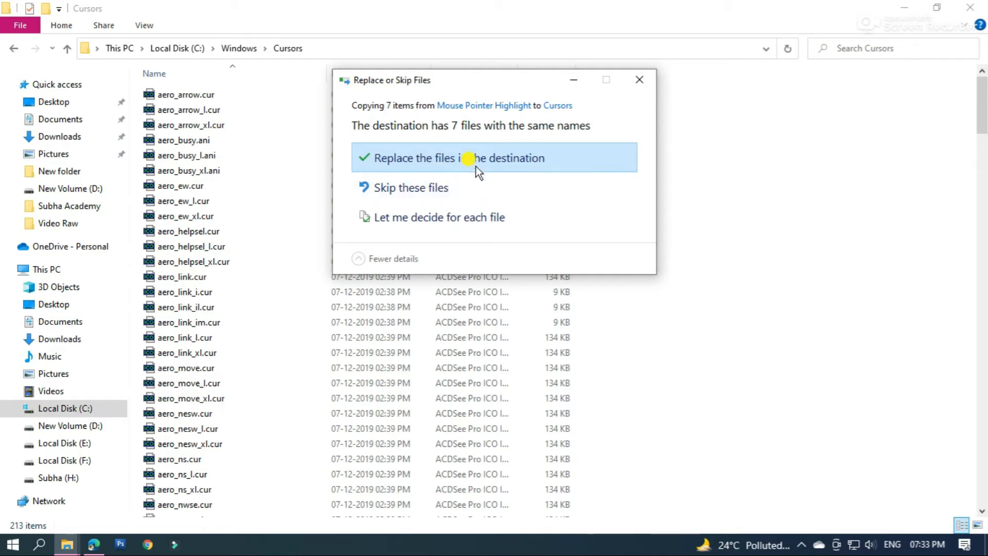
left_click(539, 154)
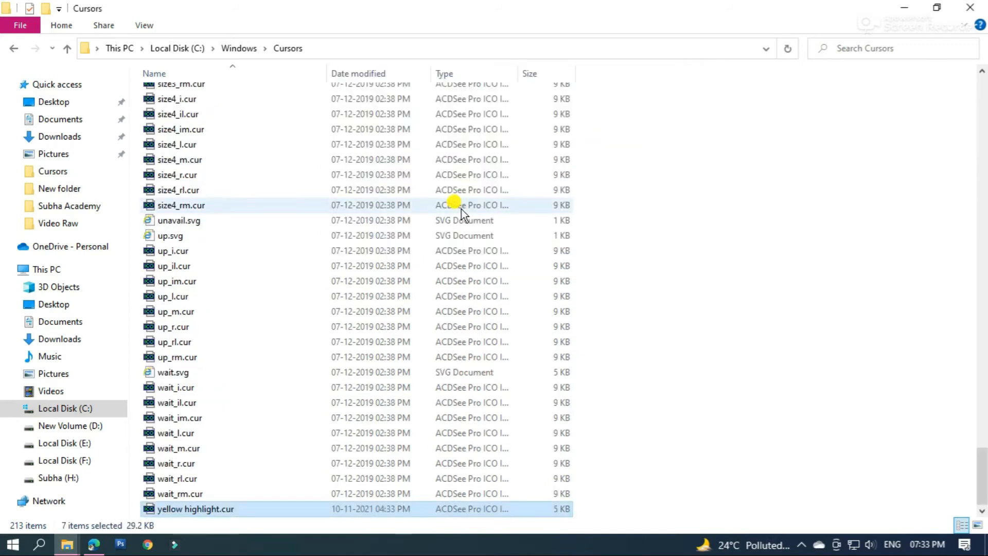
left_click(964, 9)
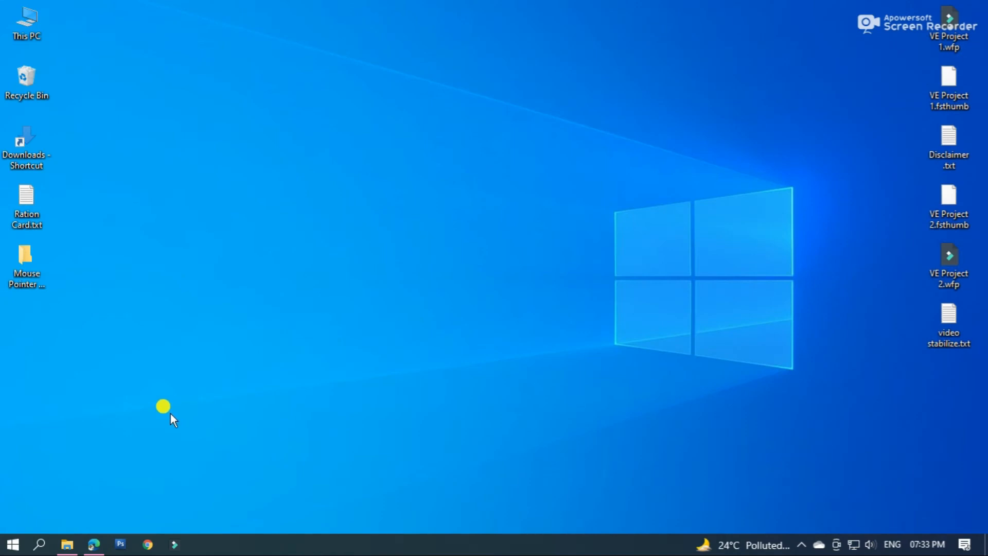
Step: Search Windows for "mouse", open the mouse settings and bring up the pointer options in the additional Mouse Properties
left_click(40, 544)
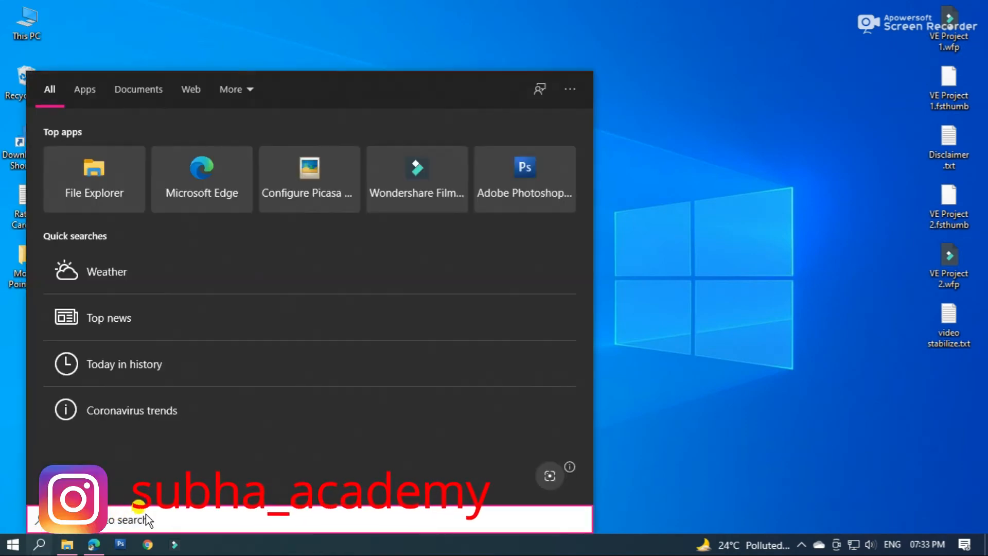
type("mouse")
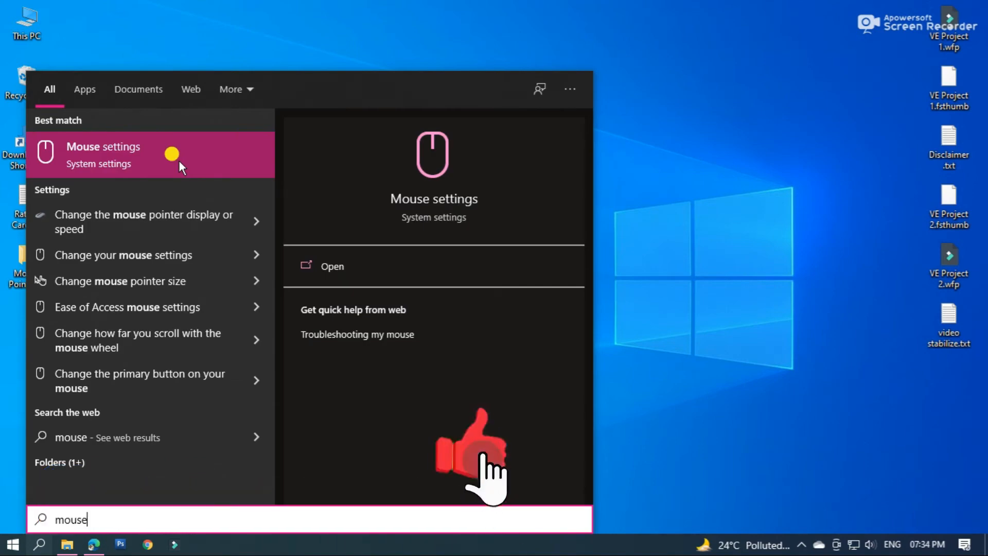
left_click(178, 159)
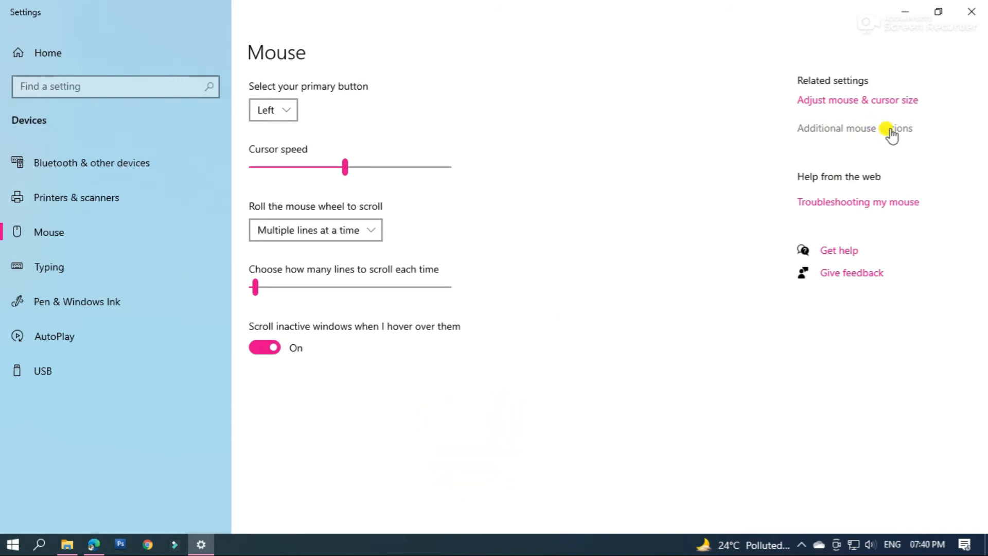
left_click(890, 129)
left_click_drag(151, 79, 568, 50)
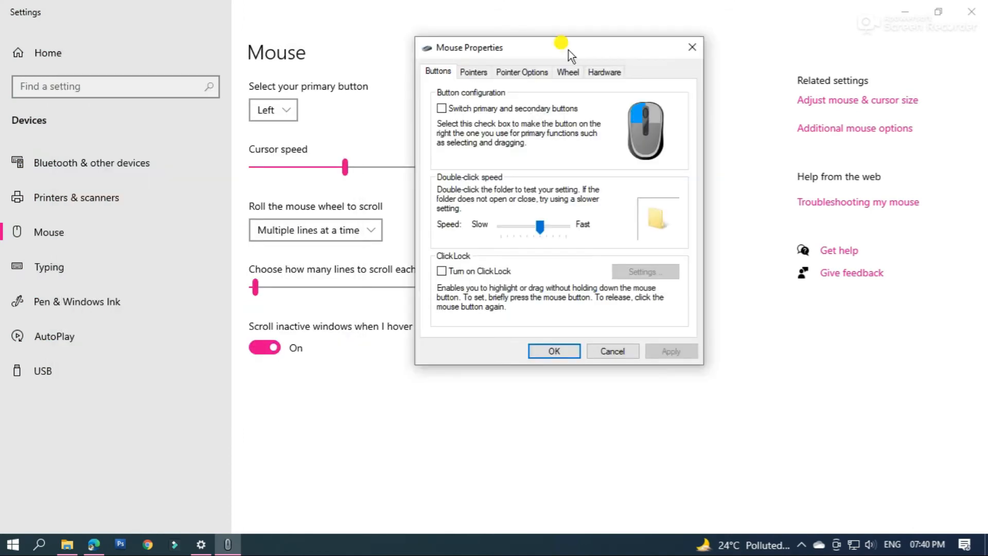
left_click(472, 73)
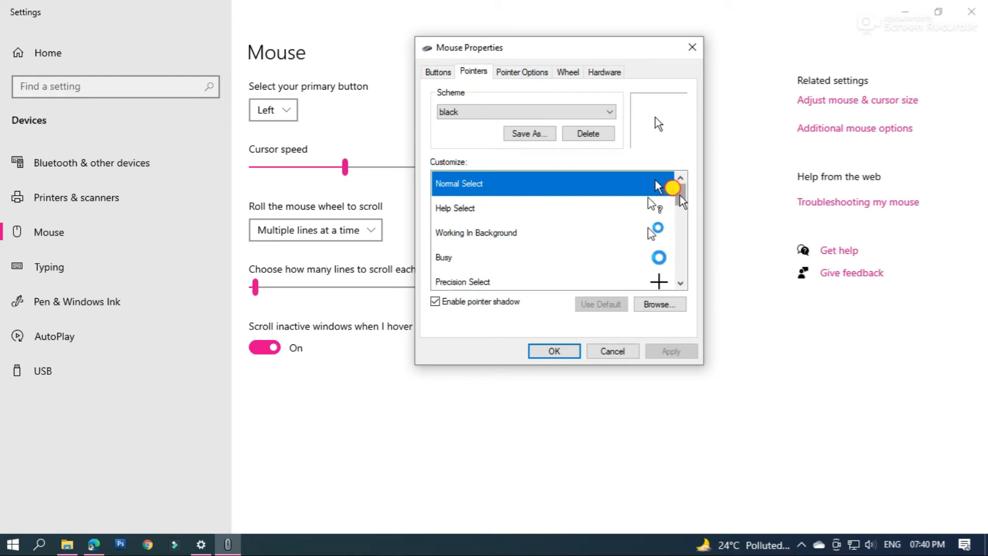
Step: Assign orange highlight.cur from the Cursors folder to the Normal Select pointer
left_click_drag(672, 188, 678, 210)
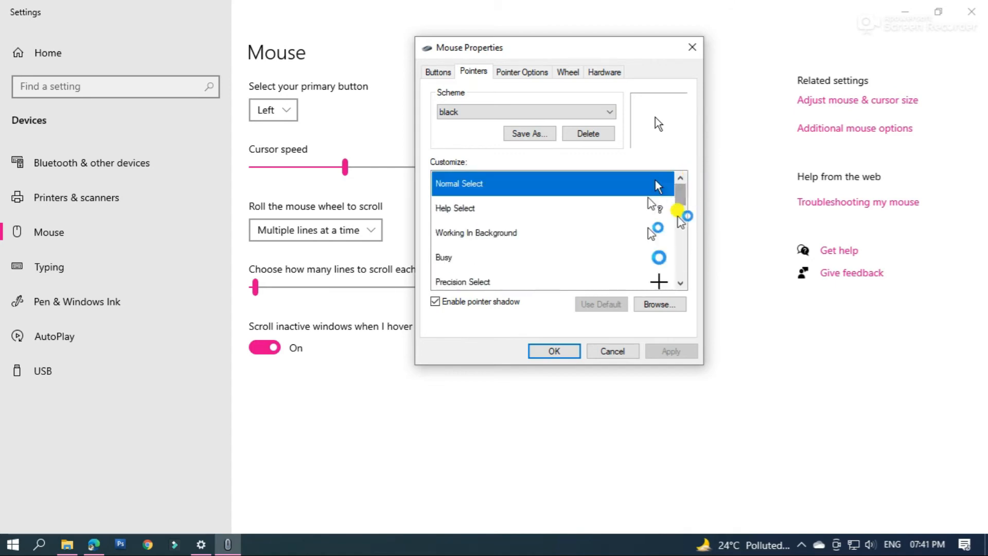
left_click(665, 306)
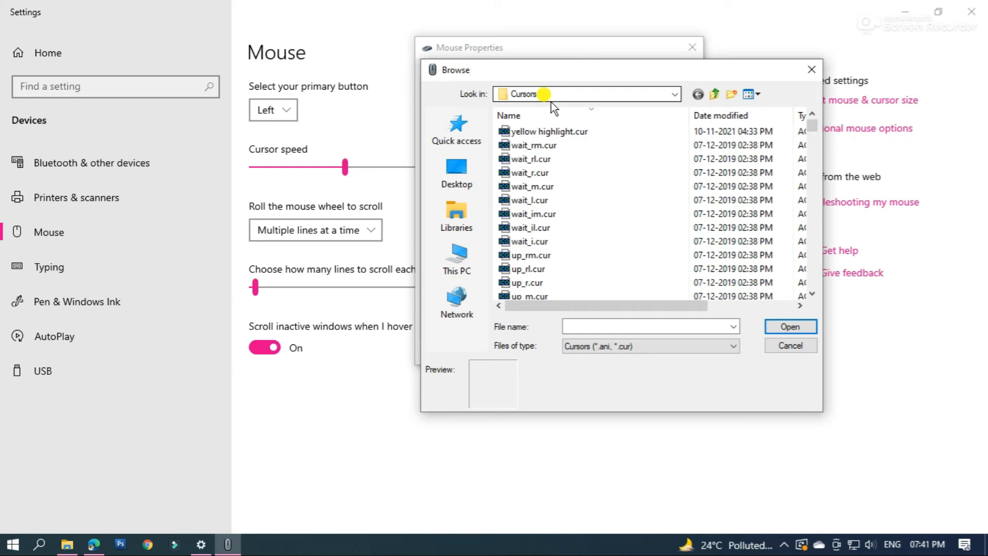
left_click(545, 157)
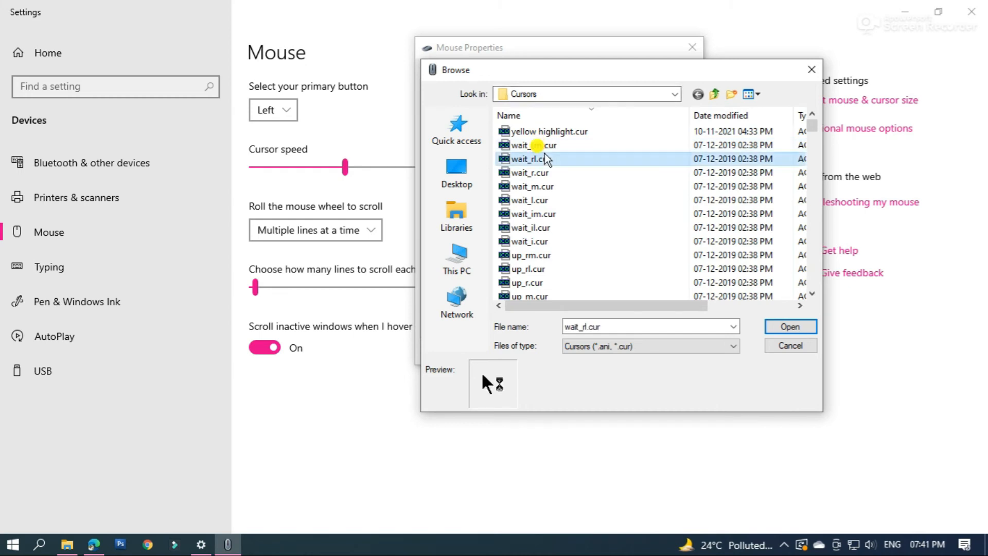
key("o")
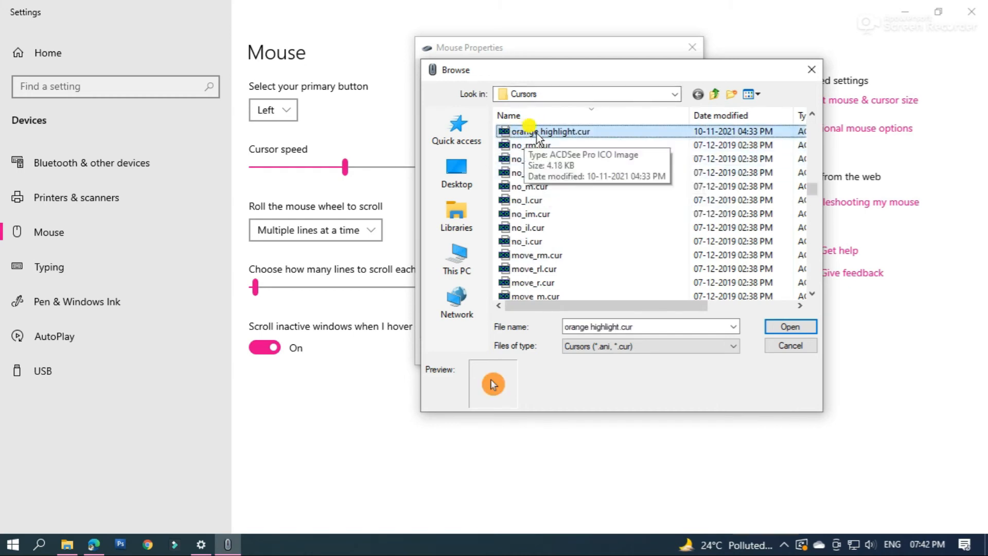
left_click(797, 329)
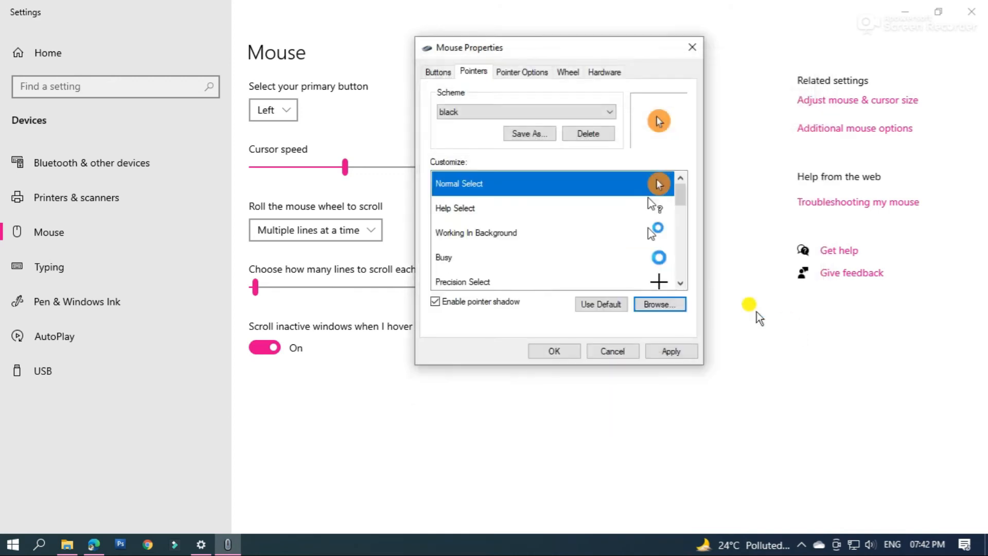
Step: Save the cursor scheme as "orange", apply it and close Mouse Properties
left_click(530, 133)
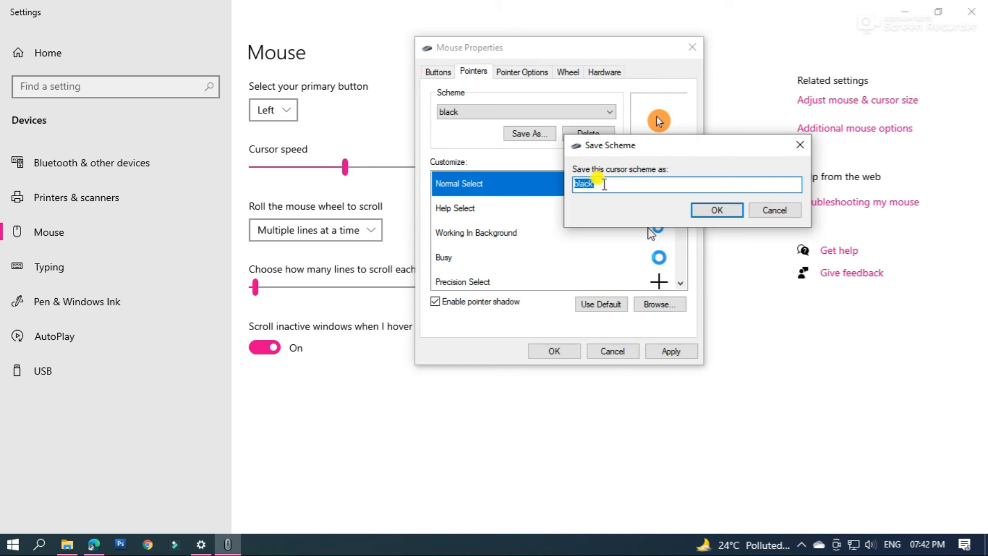
type("orange")
left_click(712, 210)
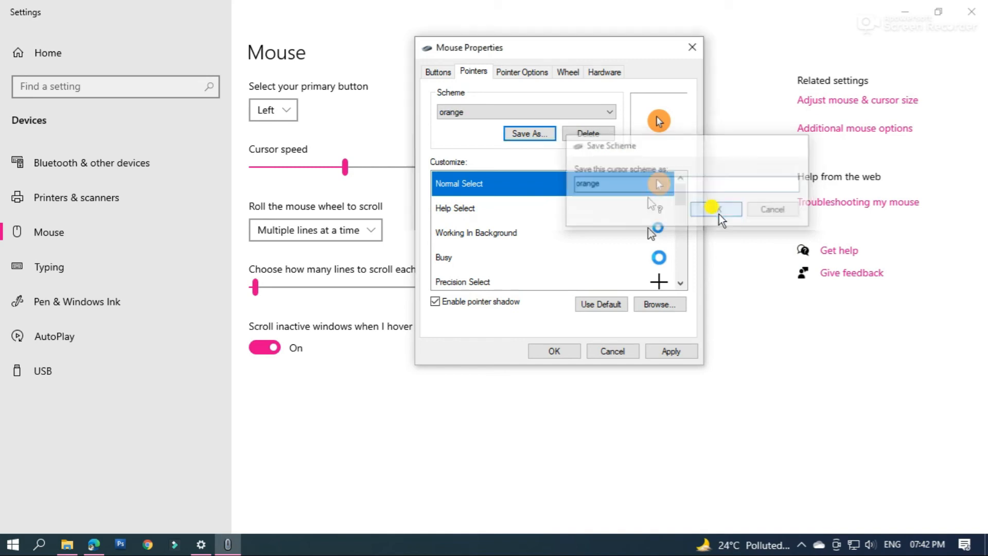
left_click(672, 351)
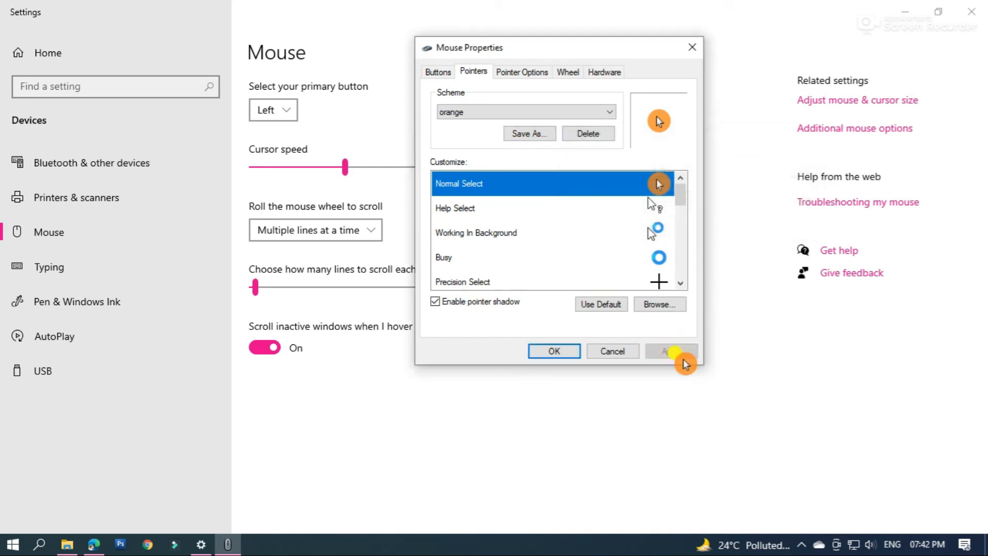
left_click(570, 352)
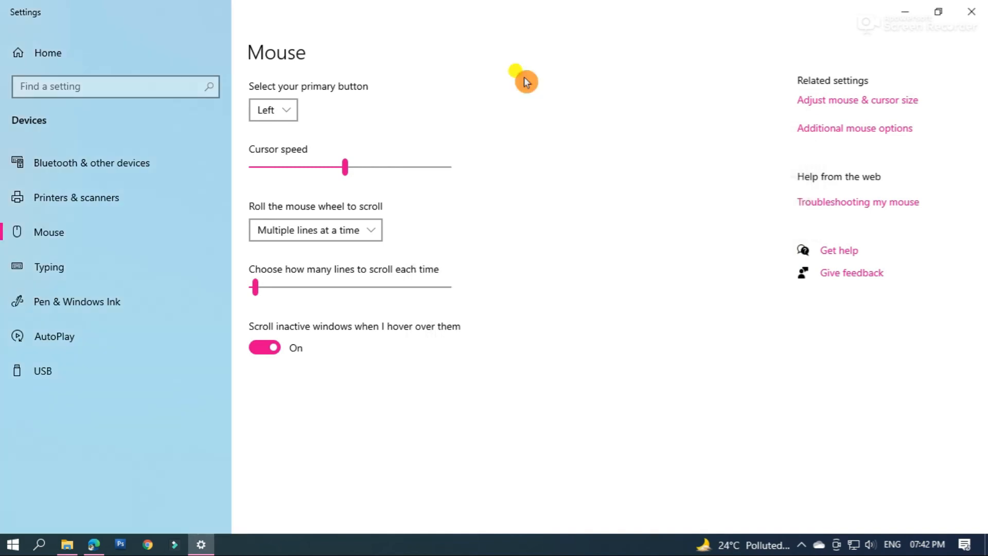